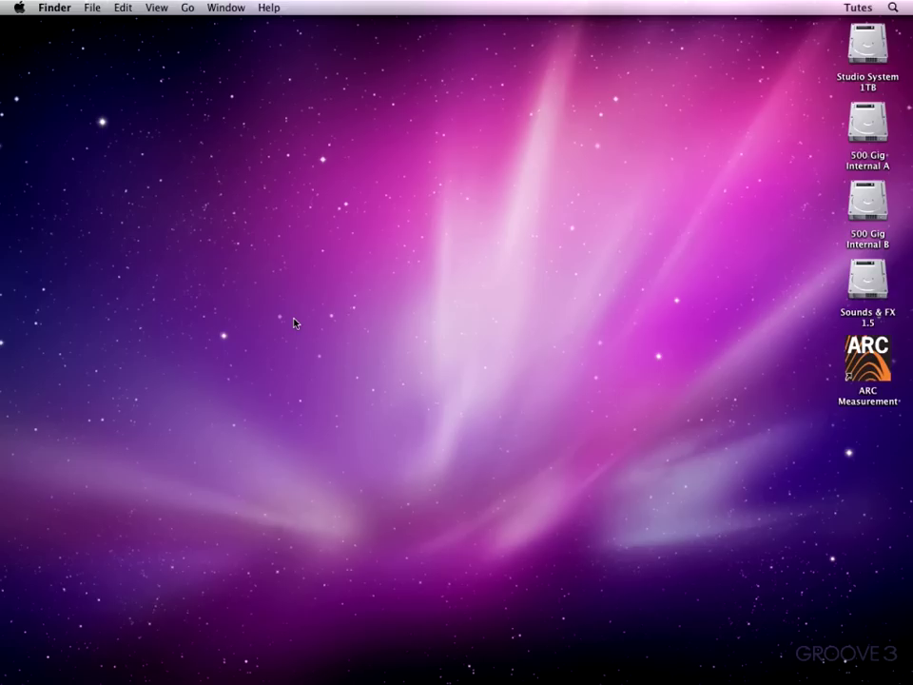
Launch ARC Measurement, pick the IK000008 microphone model, and continue to the Step 1 welcome page
double_click(866, 361)
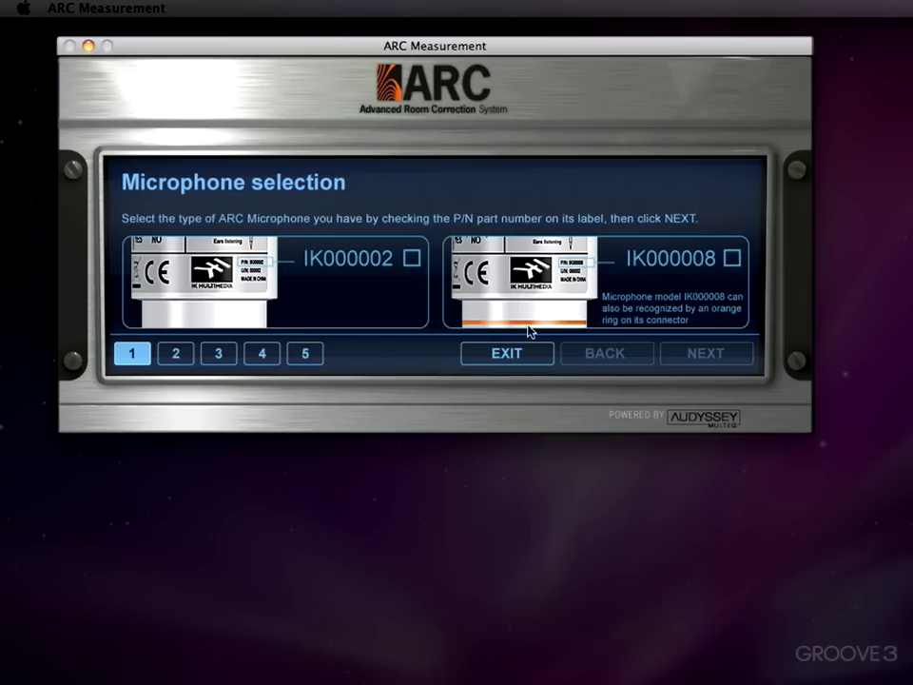
left_click(731, 260)
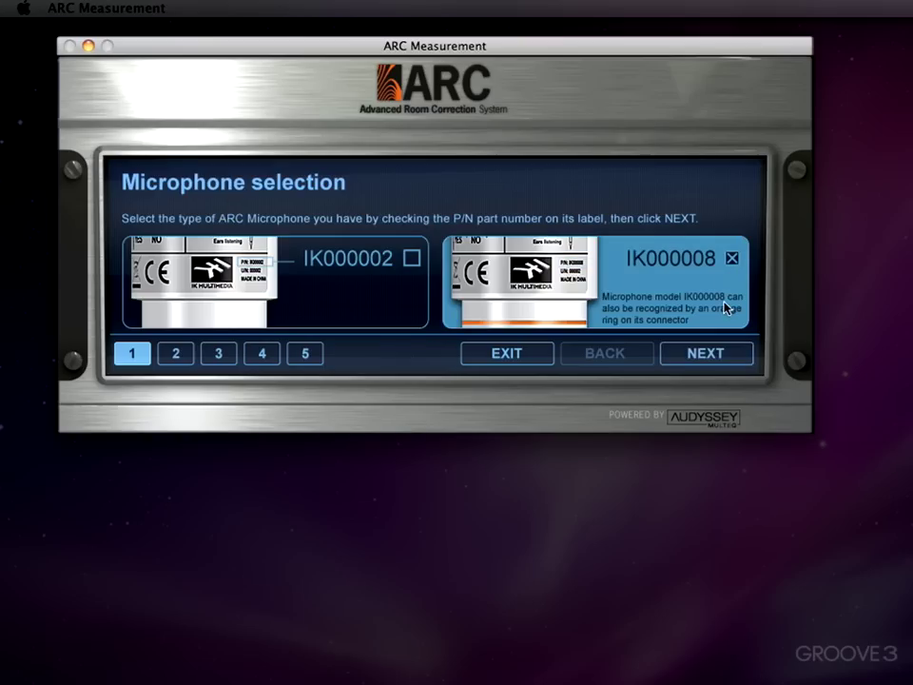
left_click(707, 360)
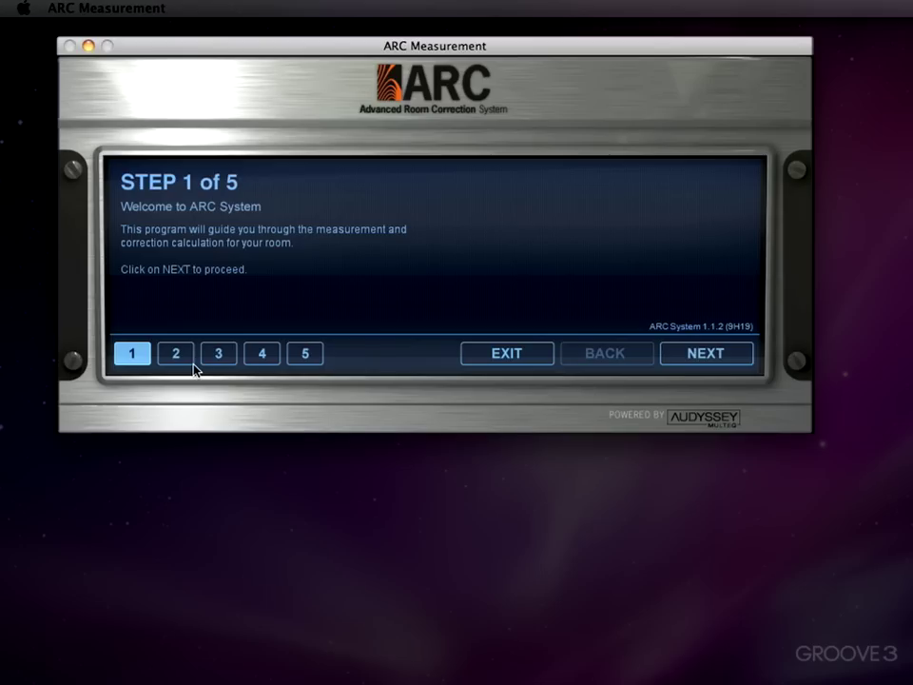
Keep Digidesign HW (HD) with left output and mic input on Channel 1; route right output to Channel 5
left_click(696, 356)
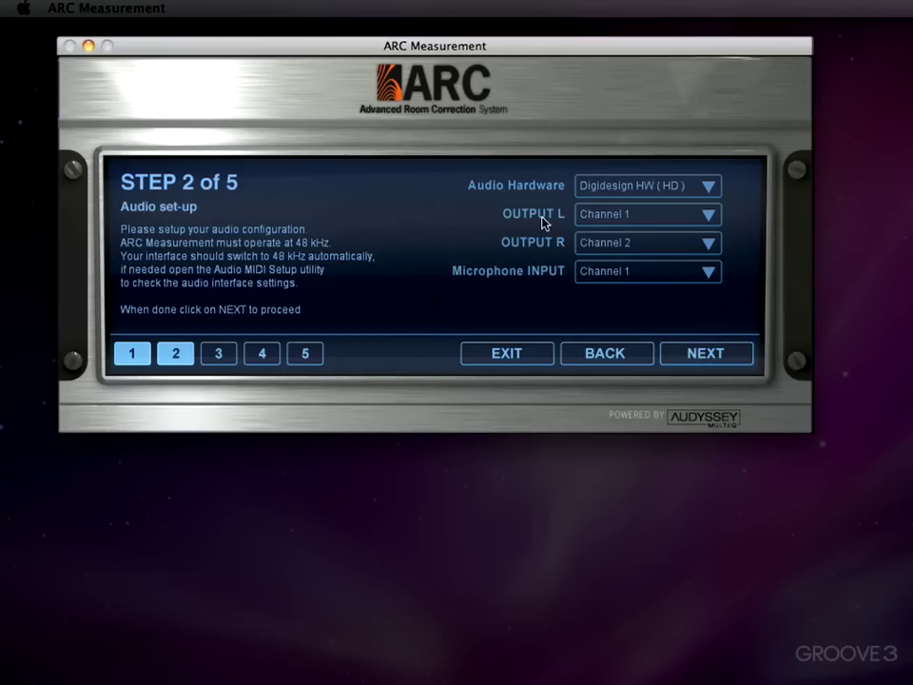
left_click(709, 189)
left_click(670, 191)
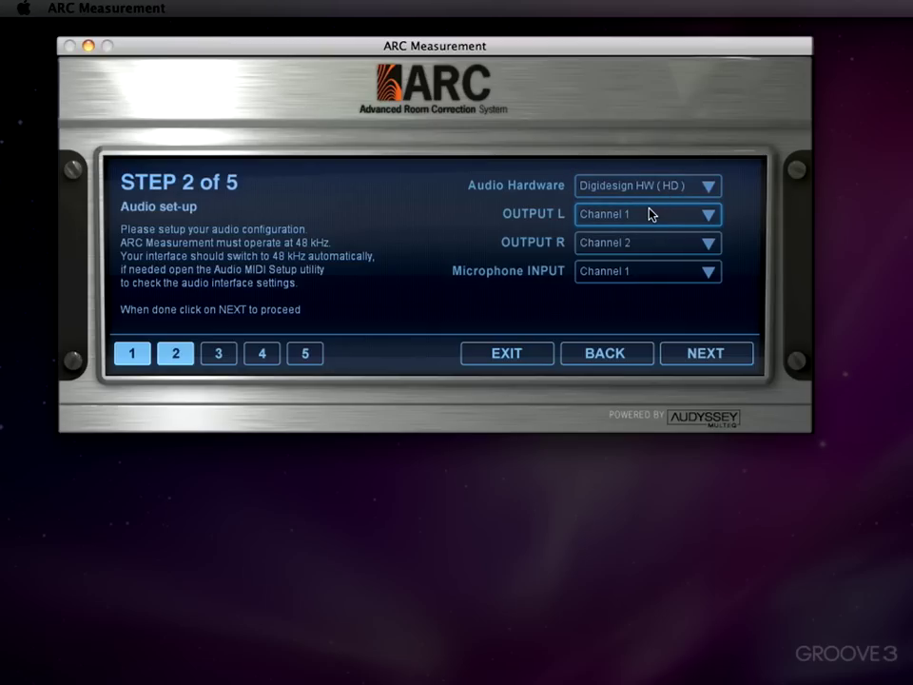
left_click(650, 219)
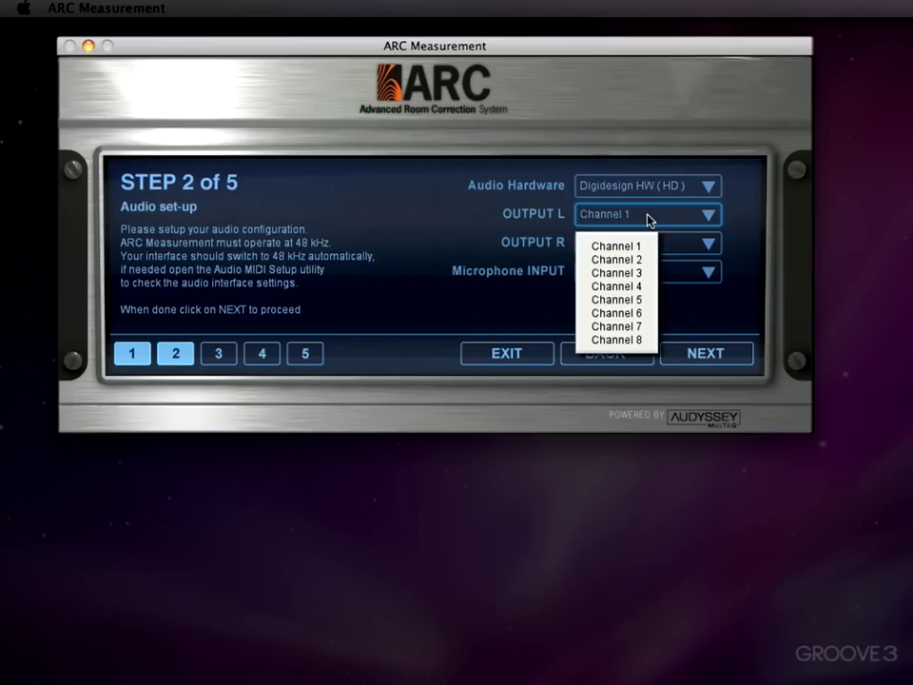
left_click(649, 220)
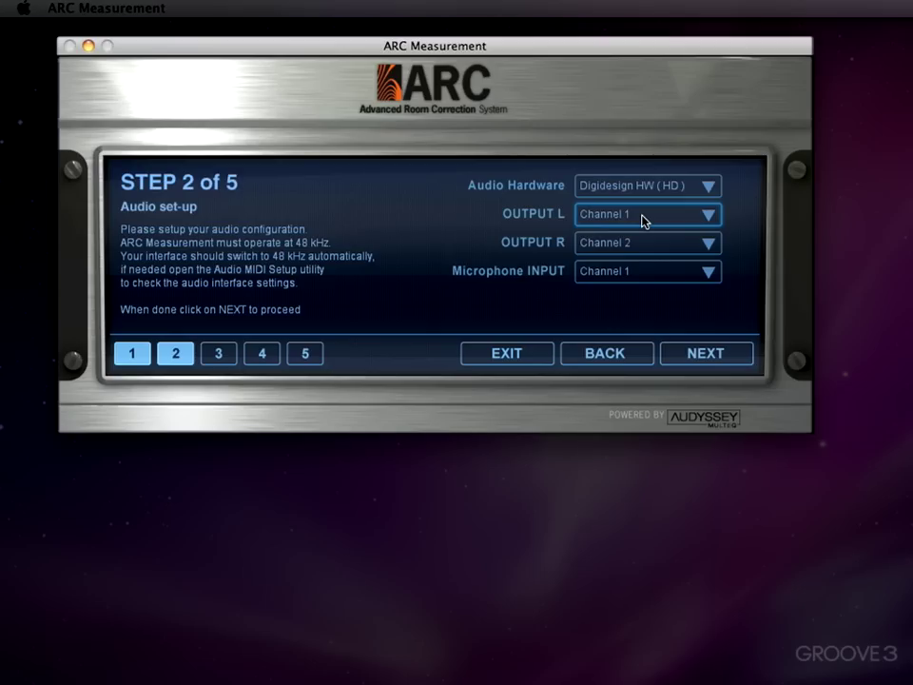
left_click(652, 240)
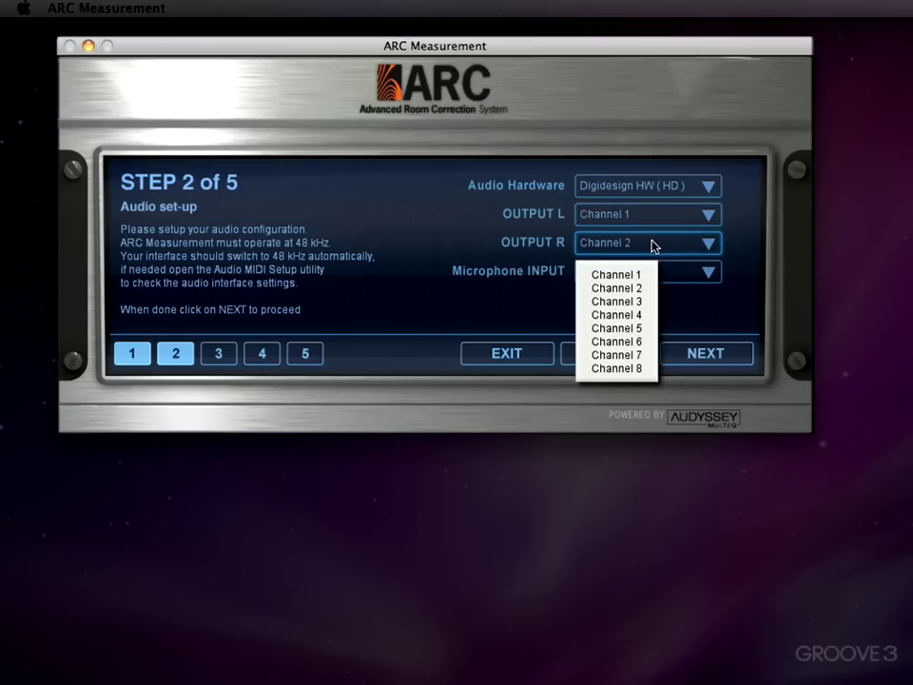
left_click(639, 328)
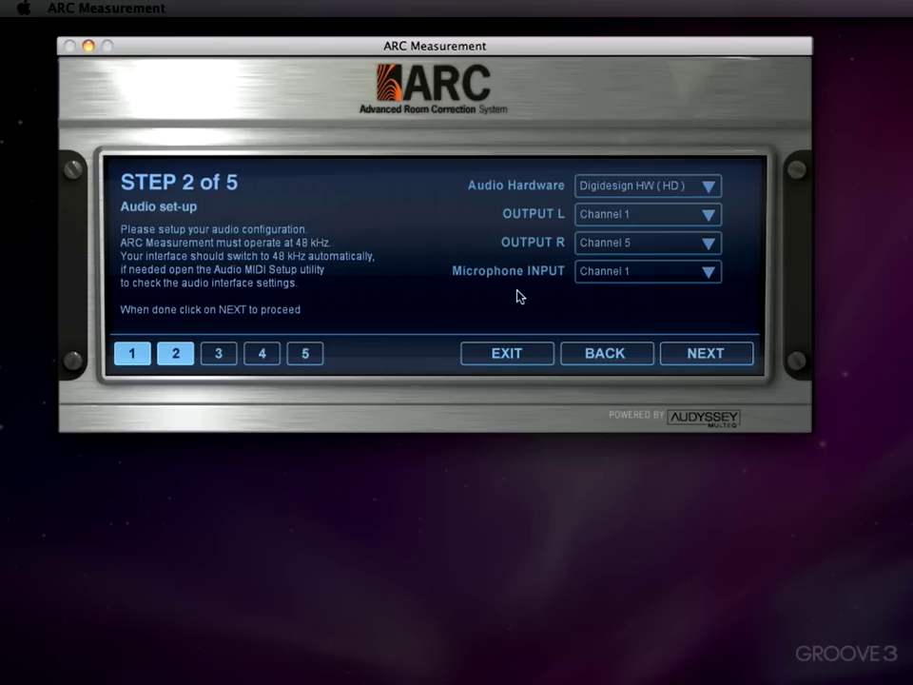
left_click(603, 275)
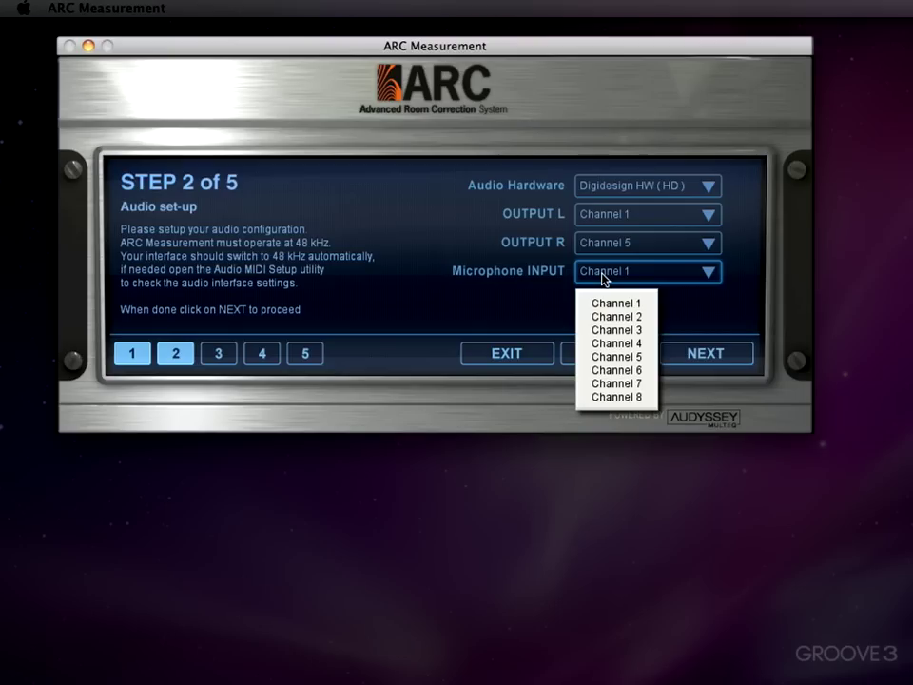
left_click(518, 294)
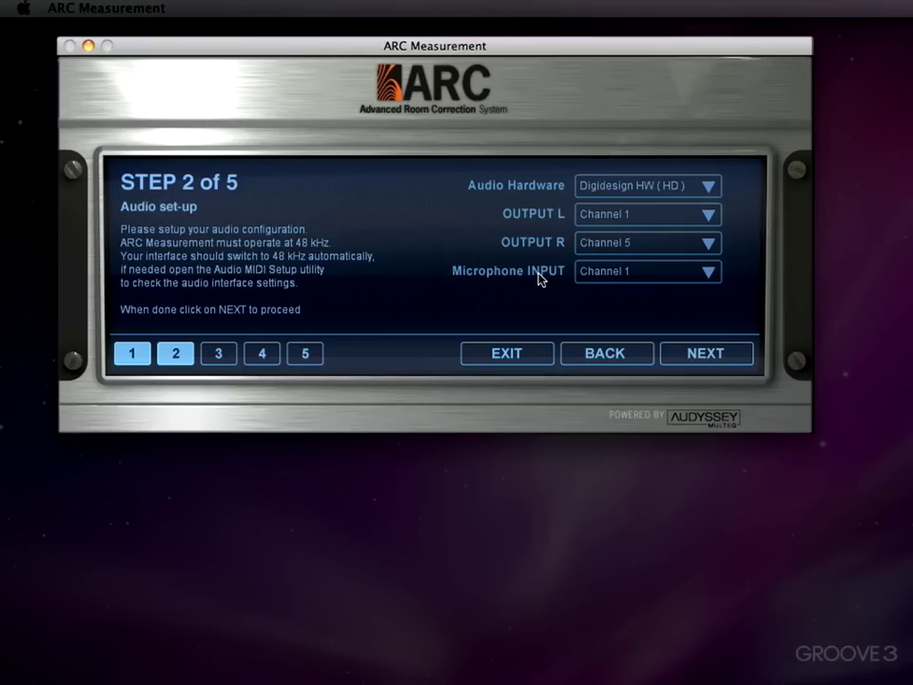
left_click(704, 354)
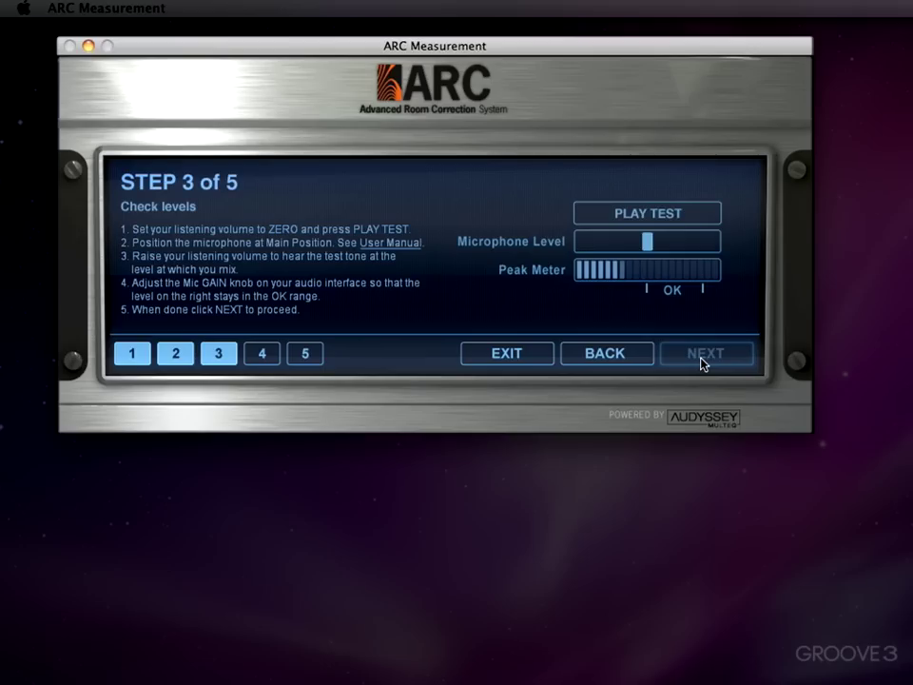
Switch with Cmd+Tab to the Digidesign CoreAudio Manager
key("super+Tab")
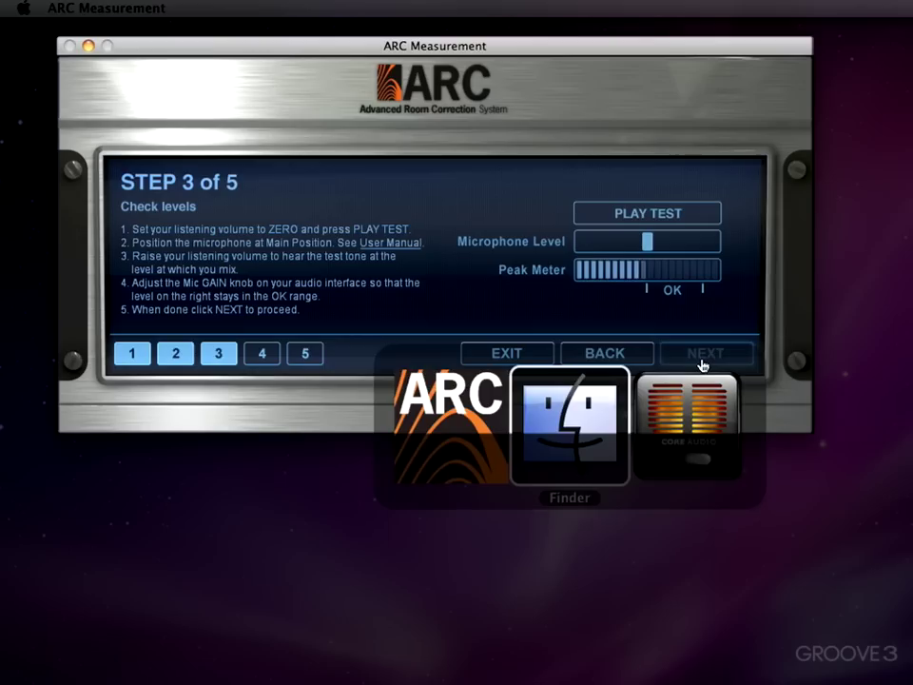
key("super+Tab")
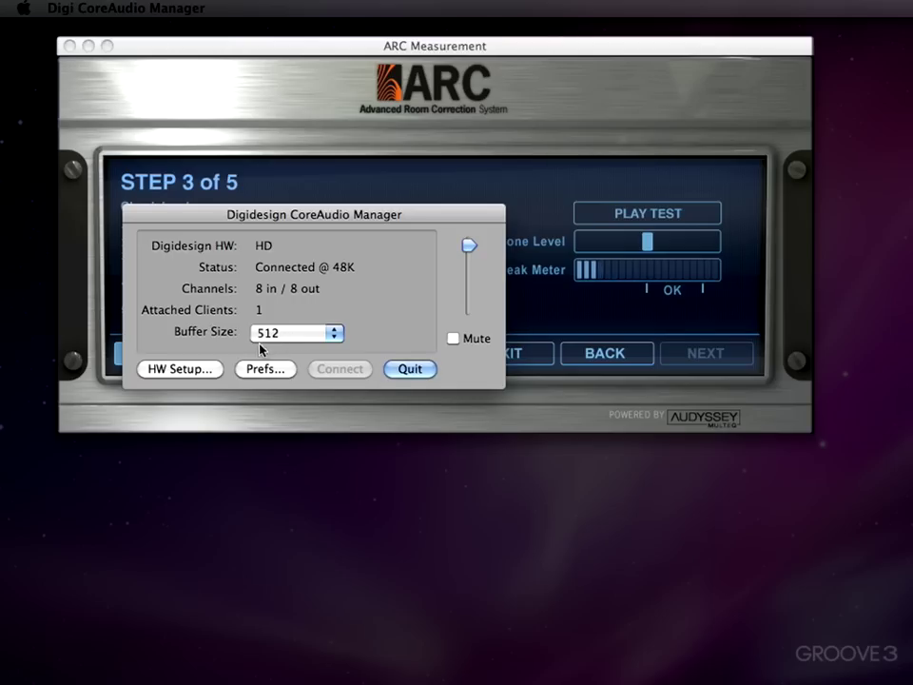
Enable Use XMON stereo routing in CoreAudio Manager preferences, then return to ARC Measurement
left_click(259, 369)
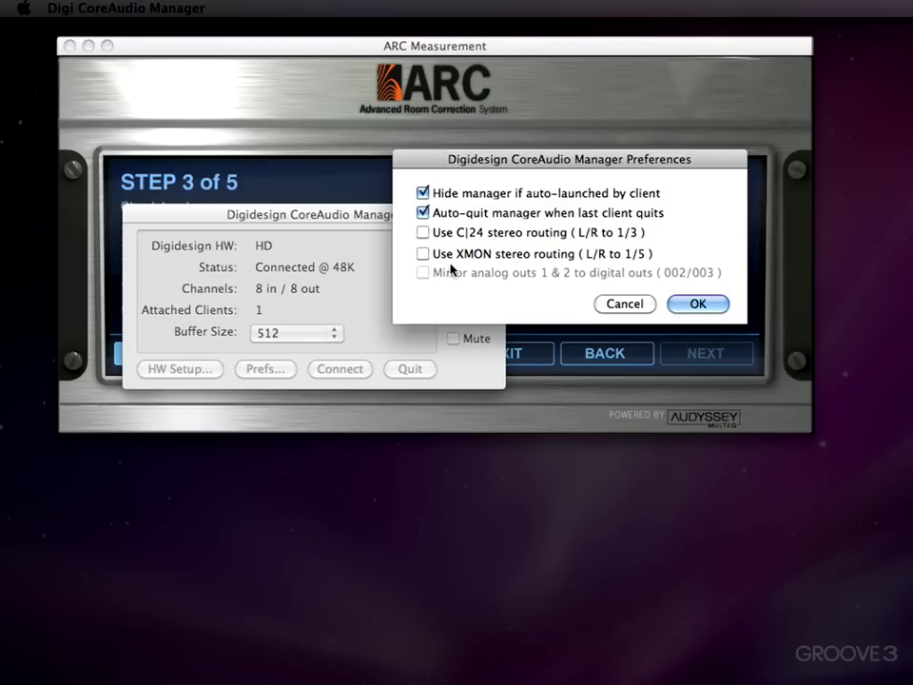
left_click(424, 256)
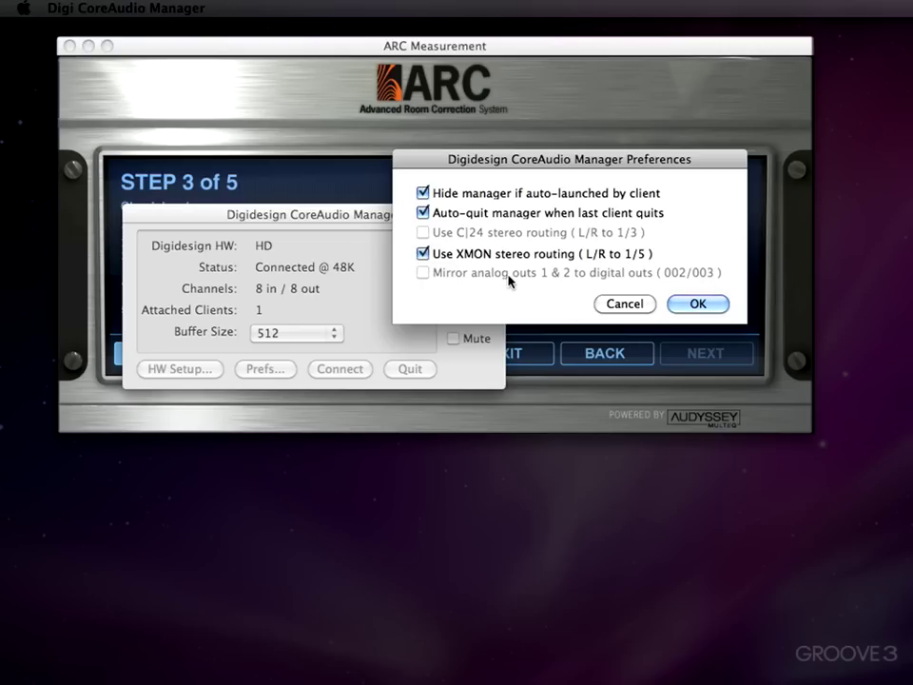
left_click(693, 303)
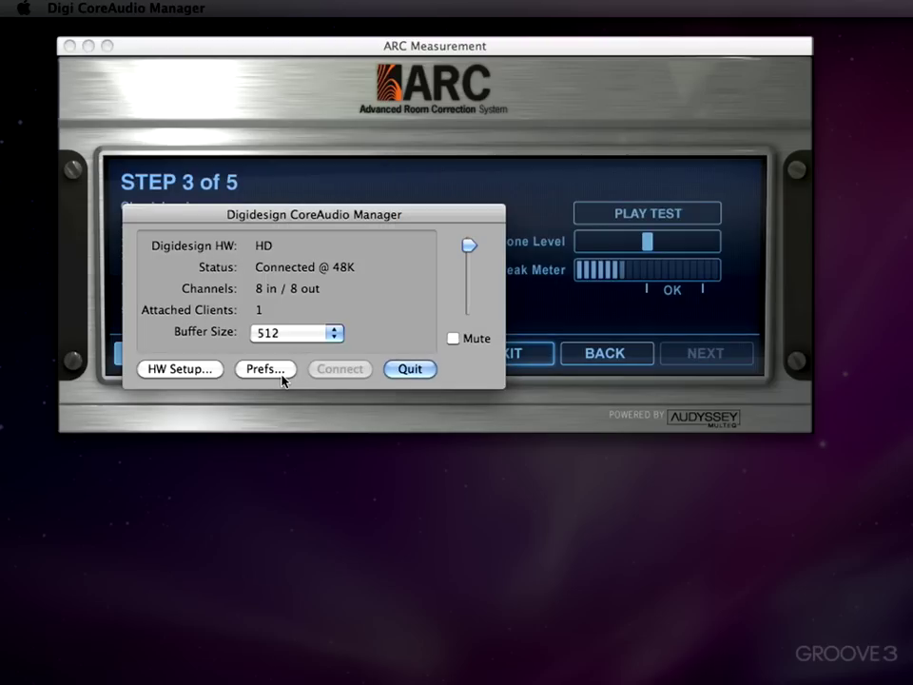
left_click(573, 71)
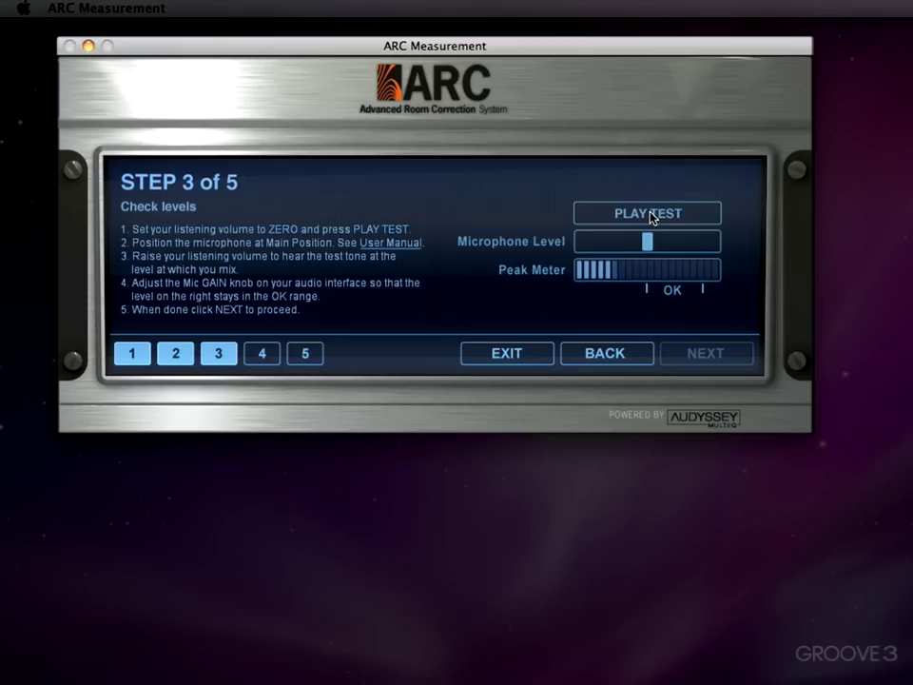
Play and stop the test tone twice to confirm levels, then move on to Step 4 Room measurement
left_click(651, 217)
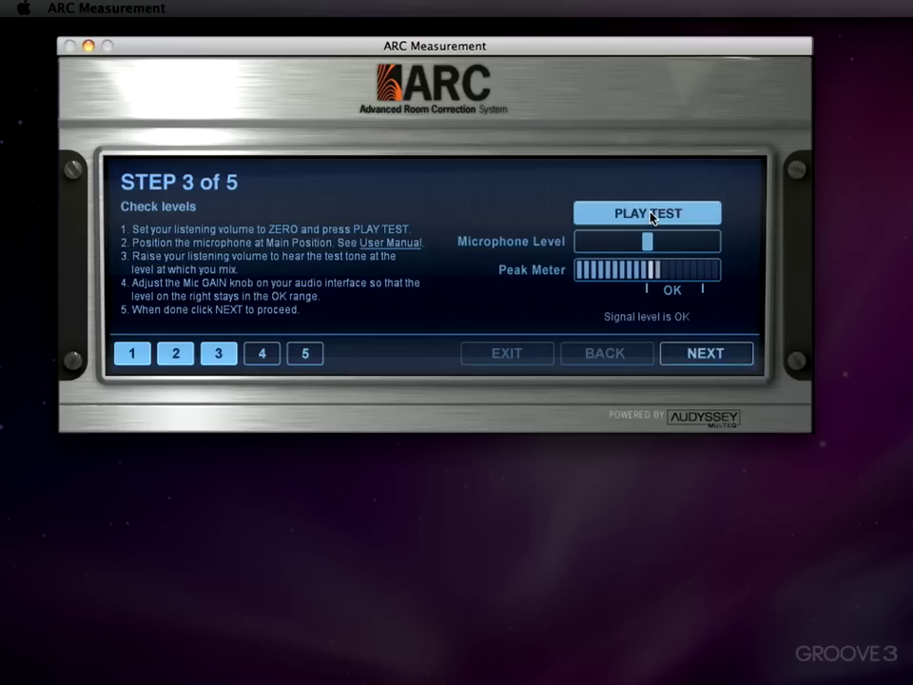
left_click(650, 217)
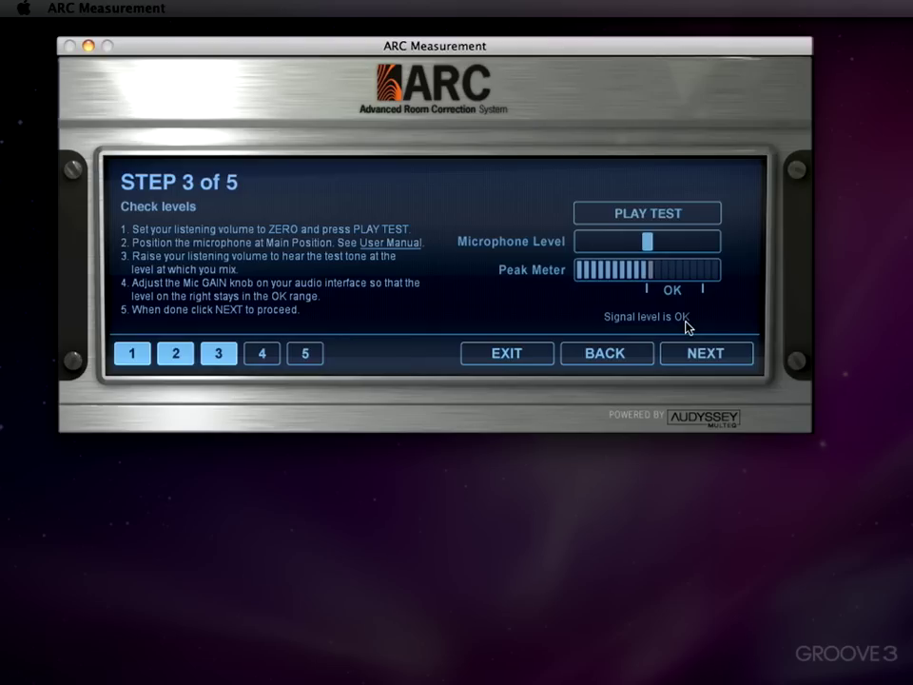
left_click(645, 216)
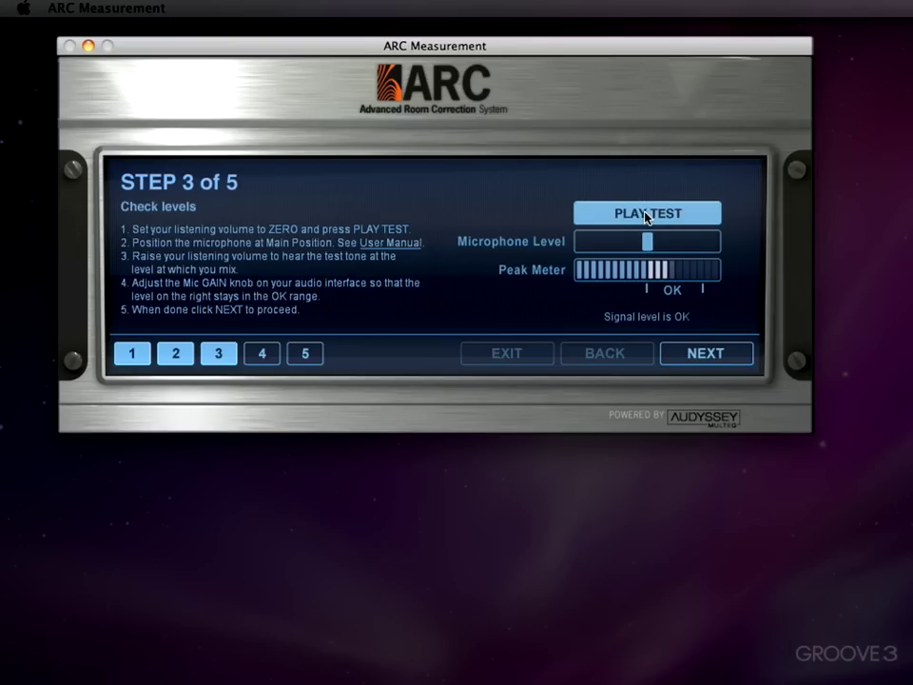
left_click(645, 215)
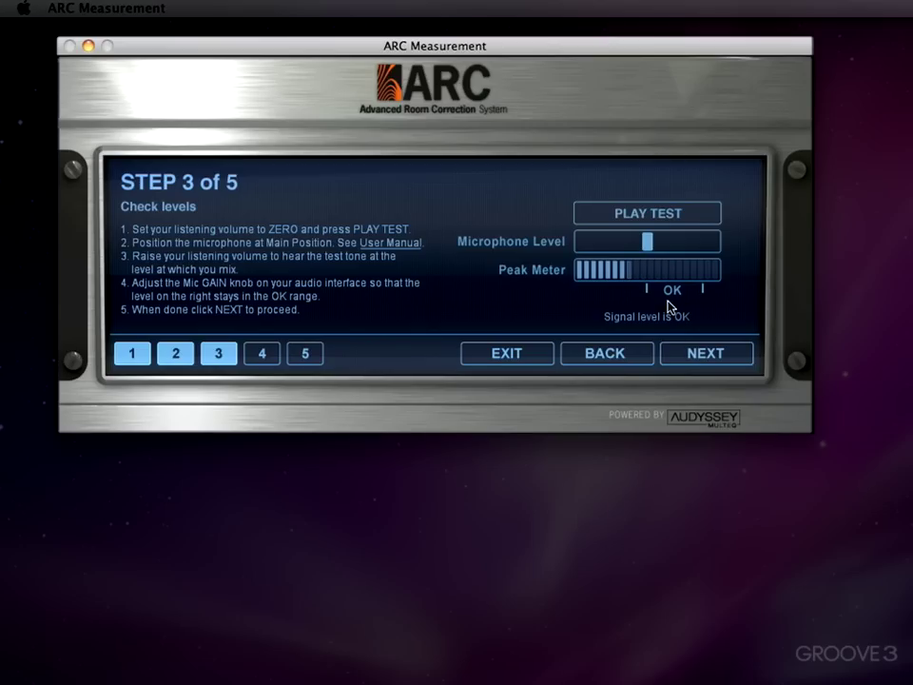
left_click(708, 358)
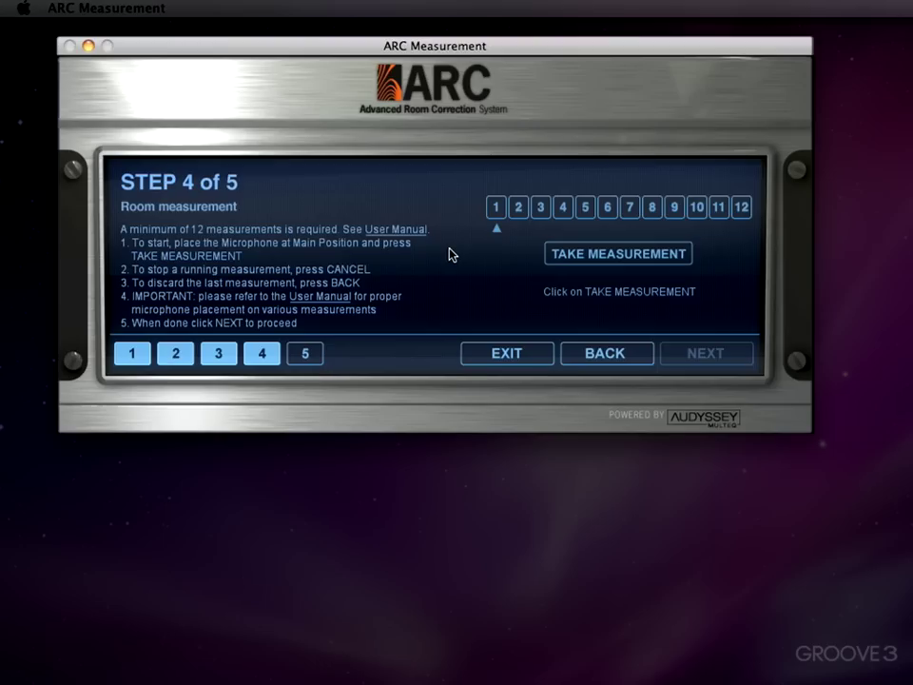
Take room measurements at successive microphone positions, up to the twelfth measurement
left_click(612, 256)
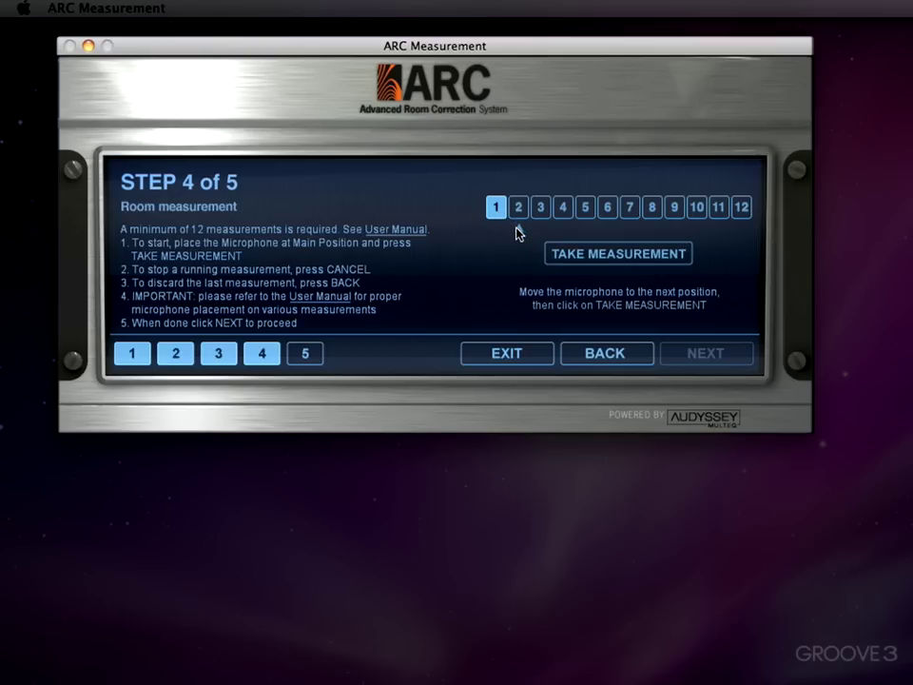
left_click(608, 257)
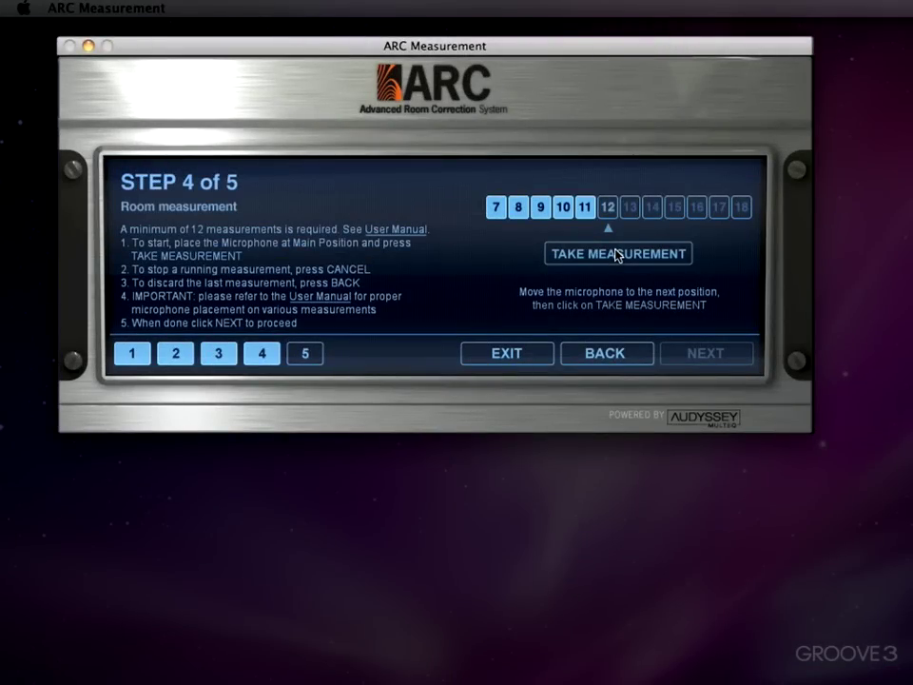
left_click(616, 254)
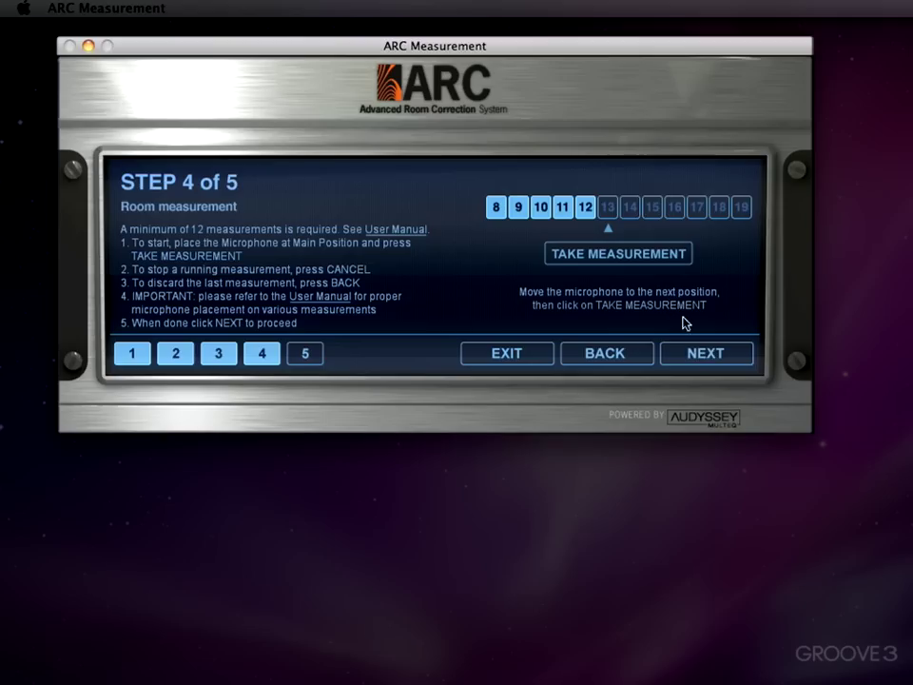
Finish measuring so the correction is calculated, then select the Measurement name field
left_click(705, 354)
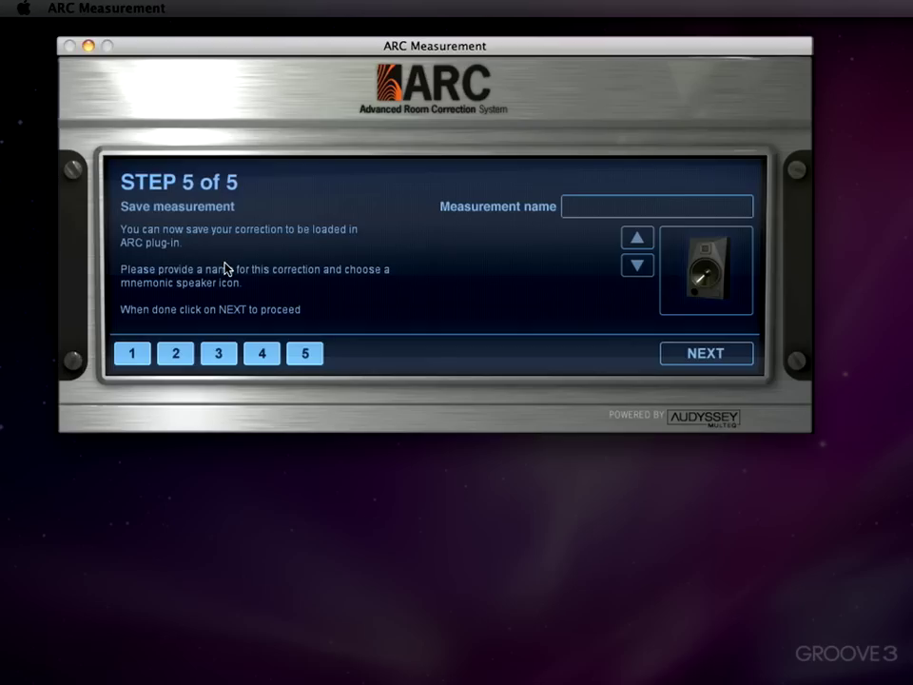
left_click(625, 212)
Enter 'Test Ignore!' as the measurement name
type("Test Ignore!")
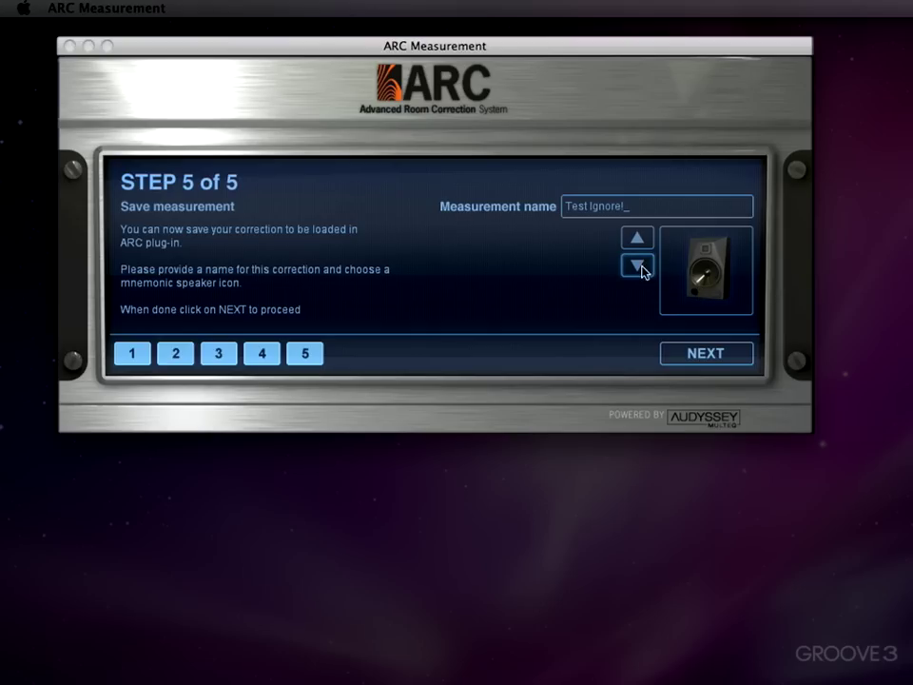
Browse the speaker icons, trying the orange bookshelf speaker, and pick a new icon for 'Test Ignore!'
left_click(635, 242)
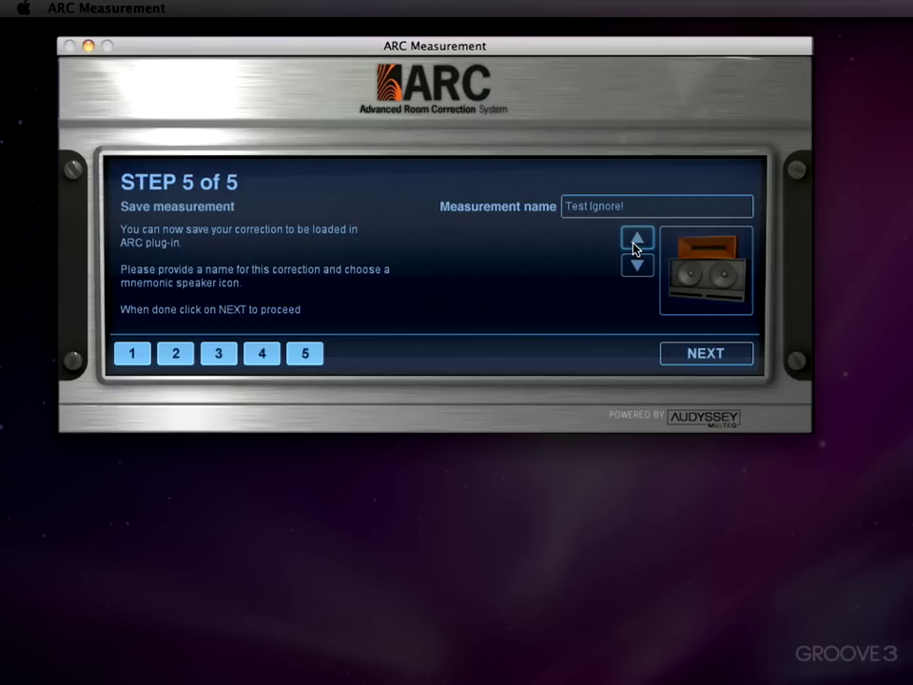
left_click(635, 241)
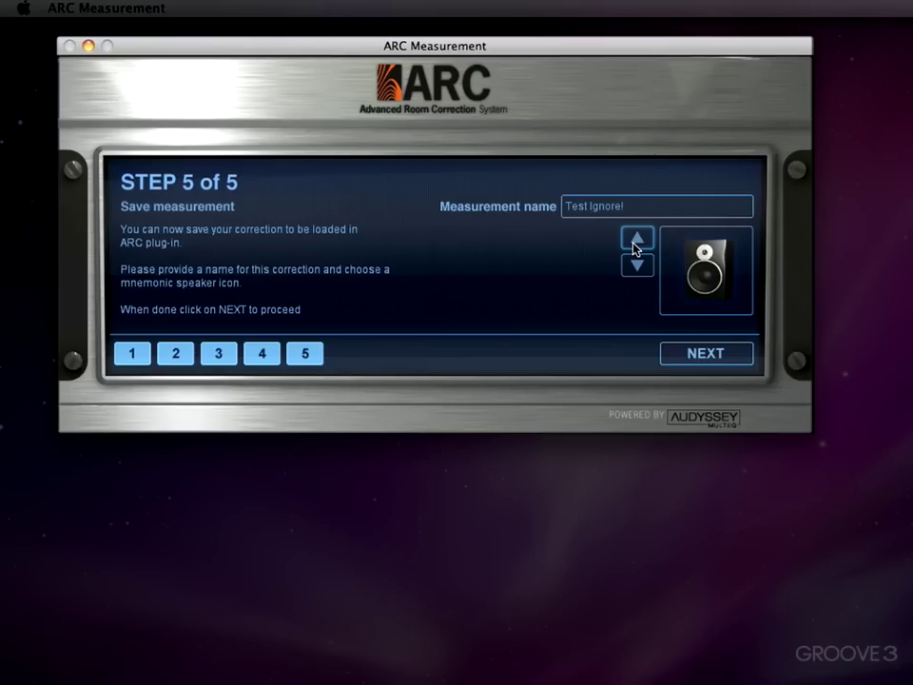
left_click(635, 243)
left_click(636, 242)
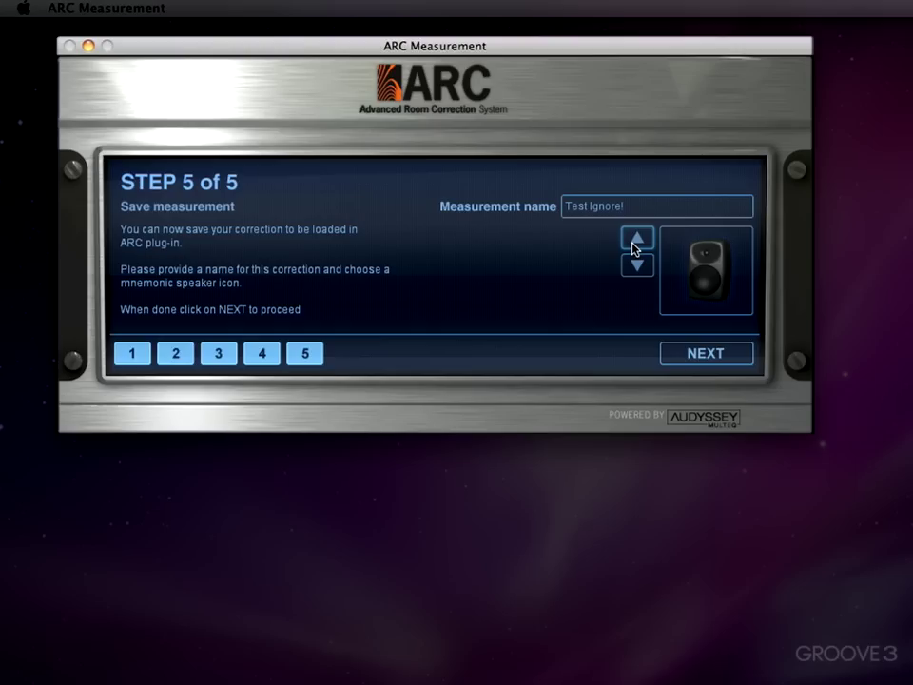
left_click(635, 243)
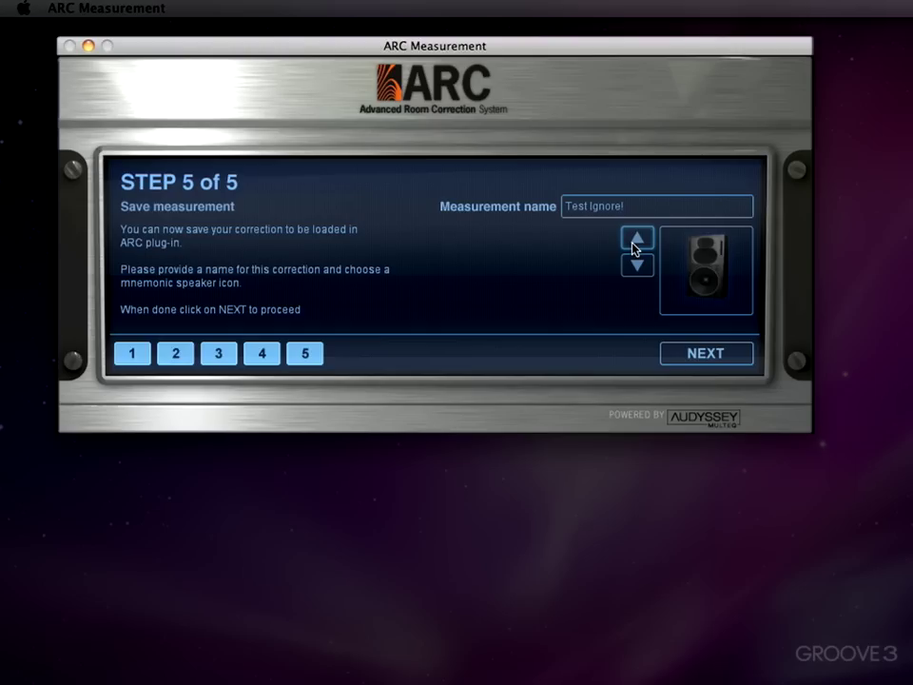
left_click(636, 243)
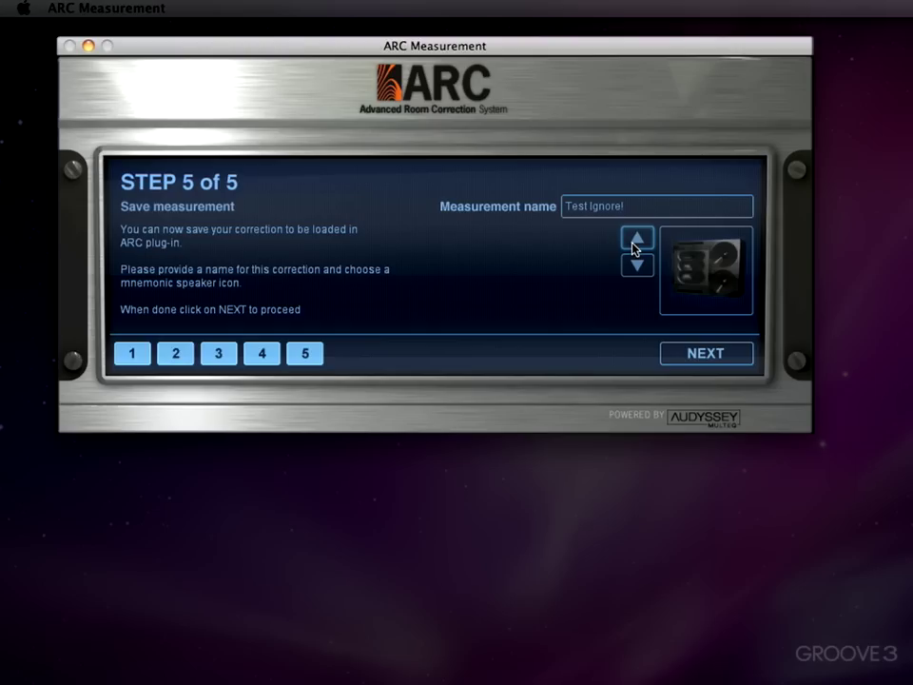
left_click(635, 244)
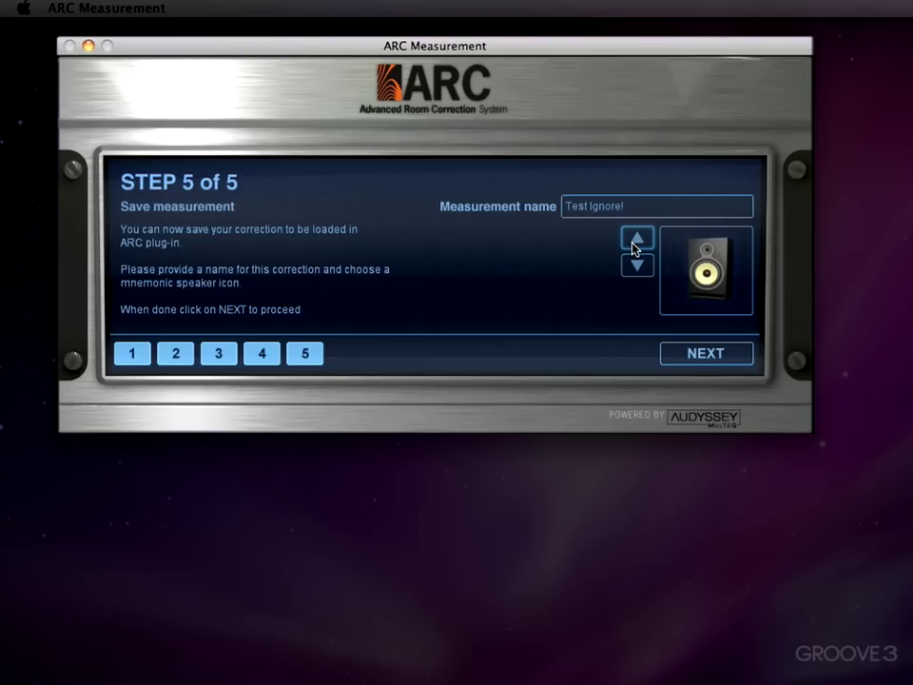
left_click(635, 243)
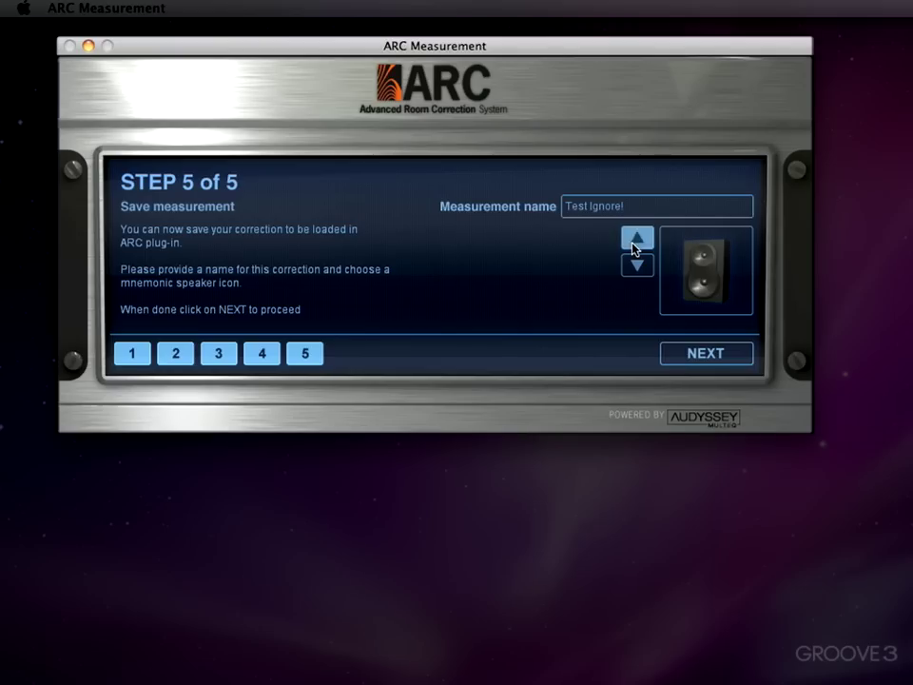
left_click(635, 244)
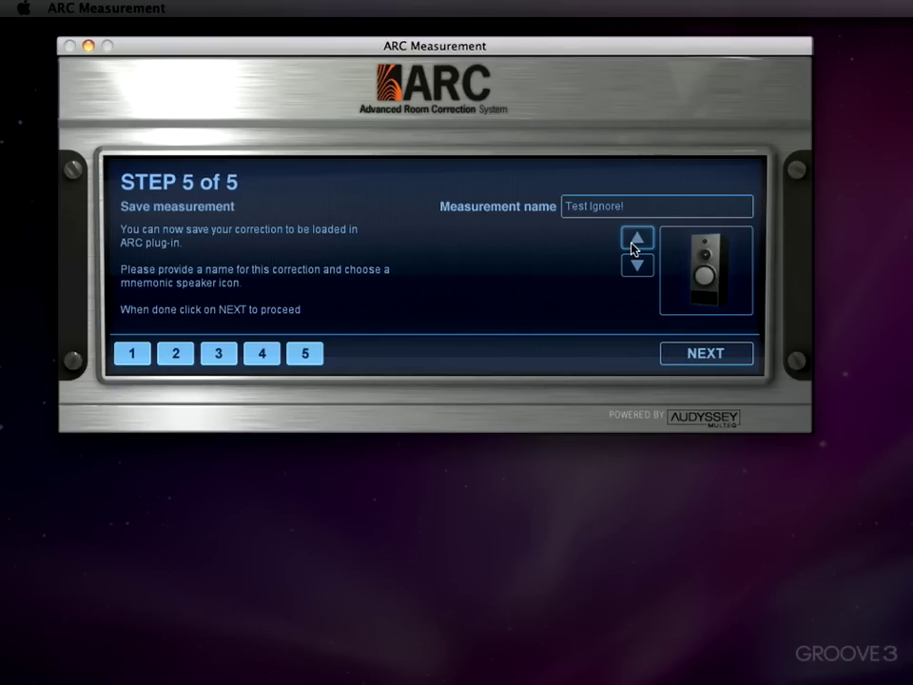
left_click(635, 264)
left_click(634, 266)
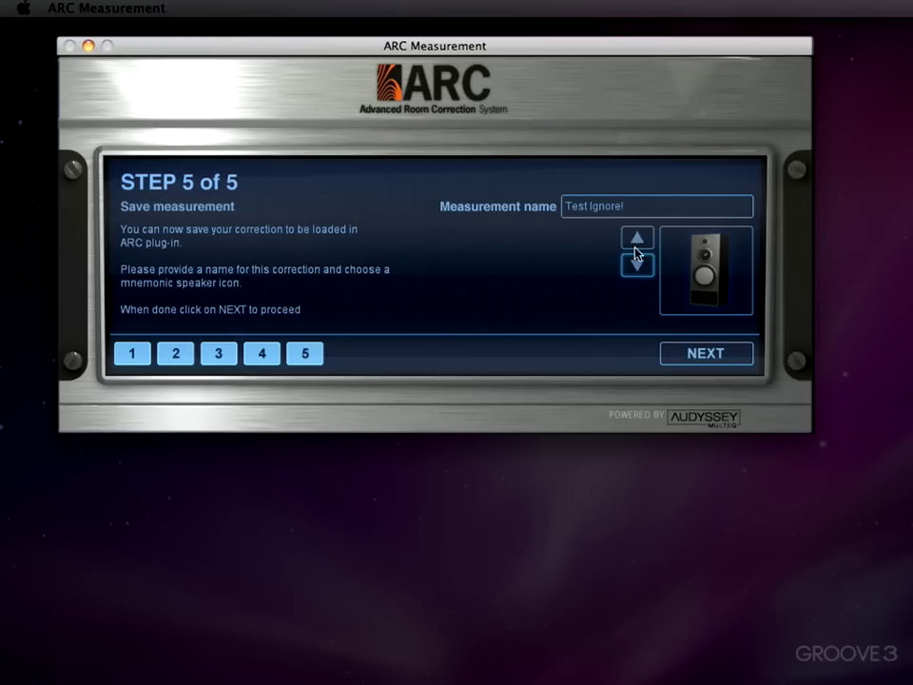
left_click(636, 240)
left_click(636, 240)
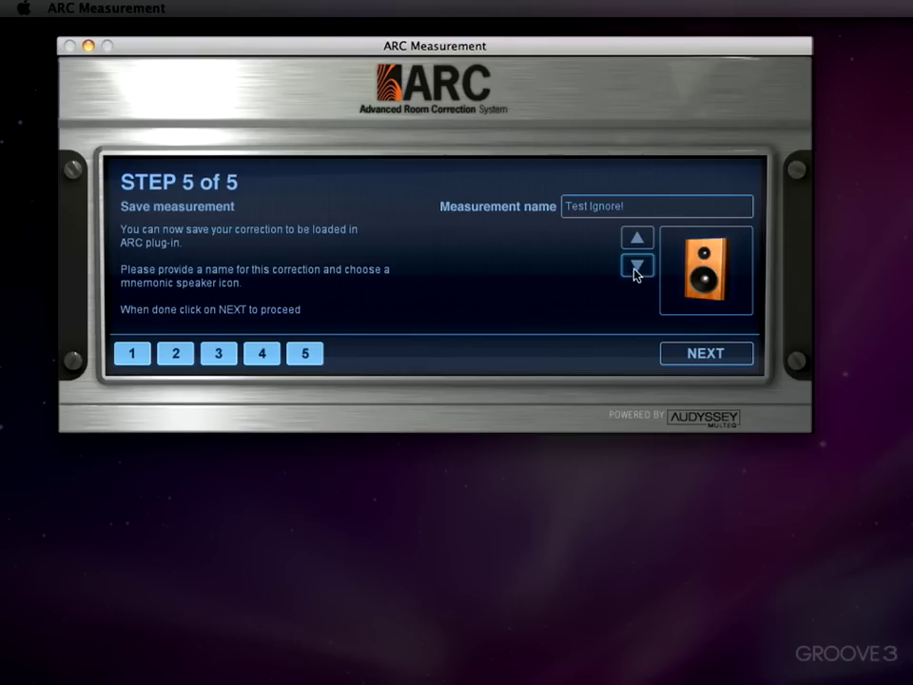
left_click(637, 267)
Save the 'Test Ignore!' correction to reach the confirmation page with FINISH and START OVER
left_click(706, 354)
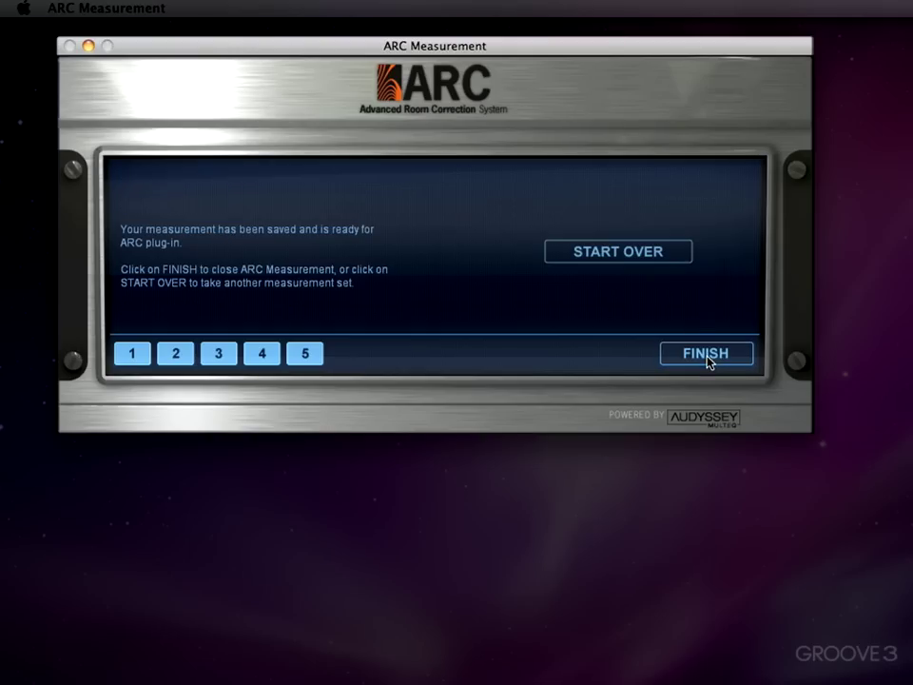